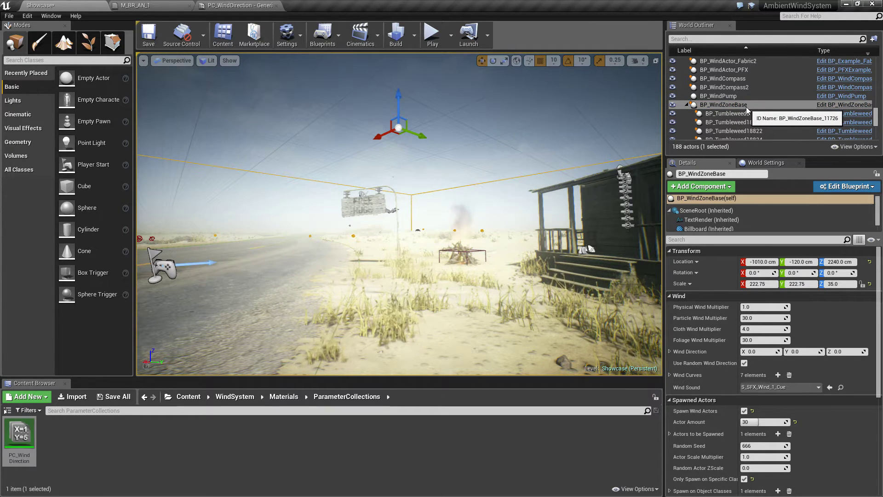
# - Frame BP_WindZoneBase in the viewport and make its details area wider, with the Transform category collapsed
pyautogui.press('f')
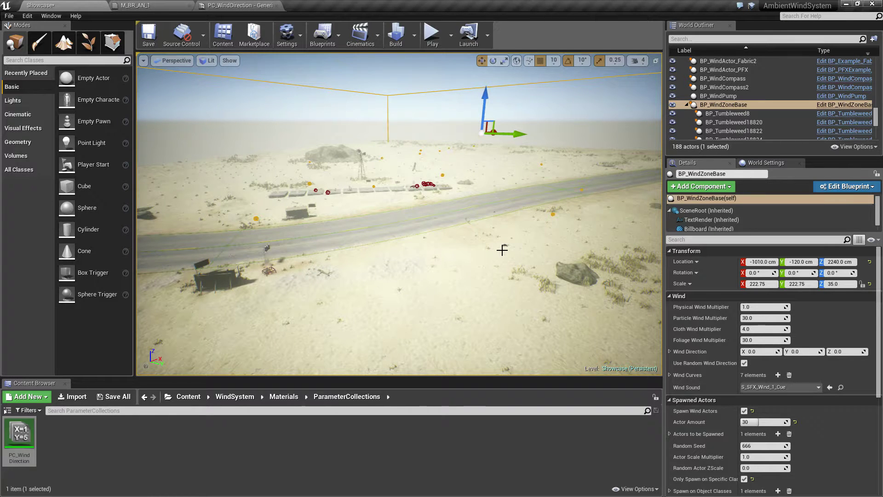
pyautogui.moveTo(502, 250); pyautogui.dragTo(611, 256, button='right')
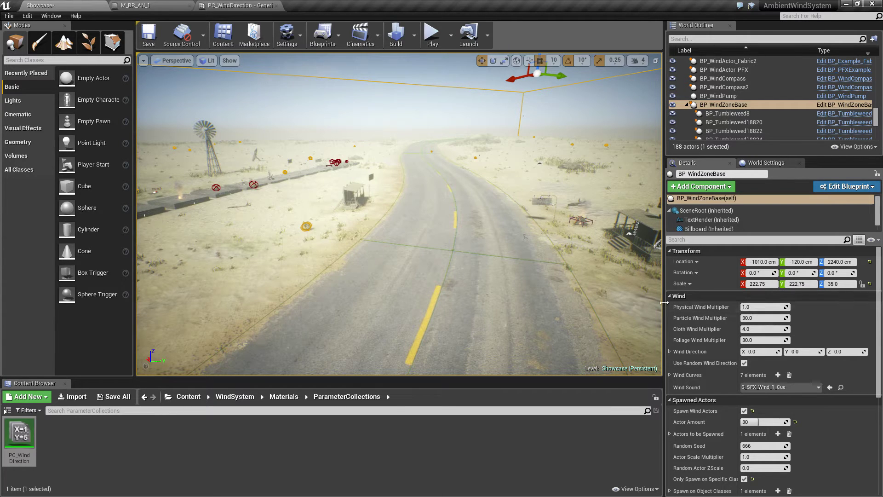
pyautogui.moveTo(666, 308); pyautogui.dragTo(520, 297)
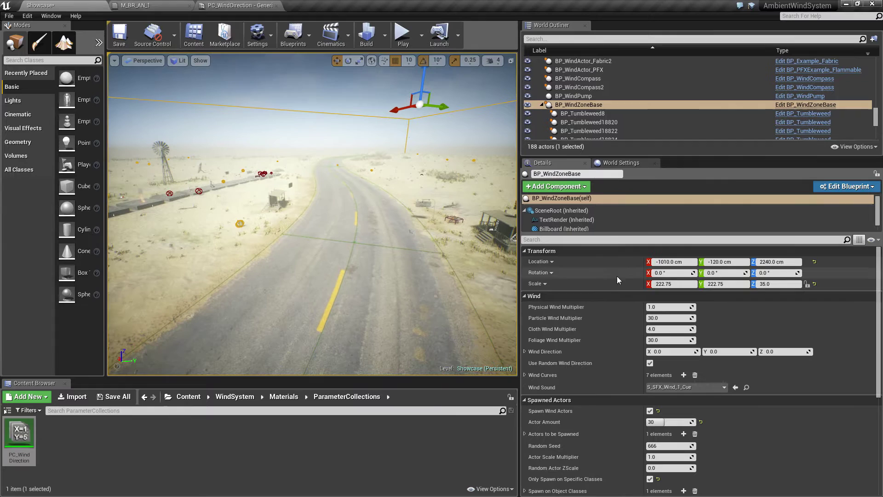
pyautogui.click(551, 251)
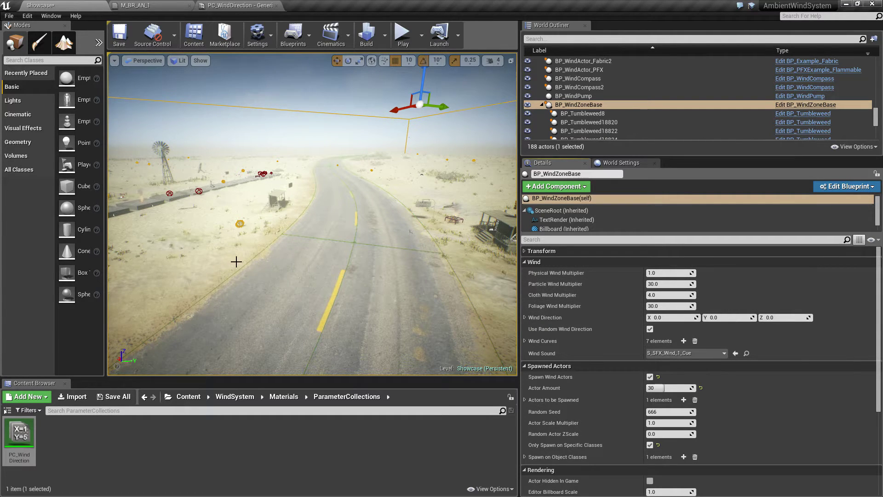
# - Disable Use Random Wind Direction for BP_WindZoneBase
pyautogui.moveTo(237, 261); pyautogui.dragTo(161, 243, button='right')
pyautogui.press('w')
pyautogui.press('d')
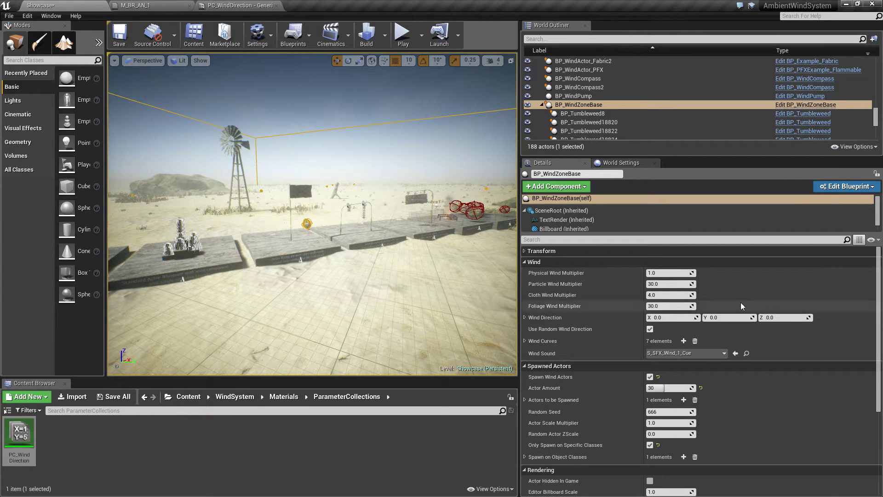
pyautogui.click(671, 282)
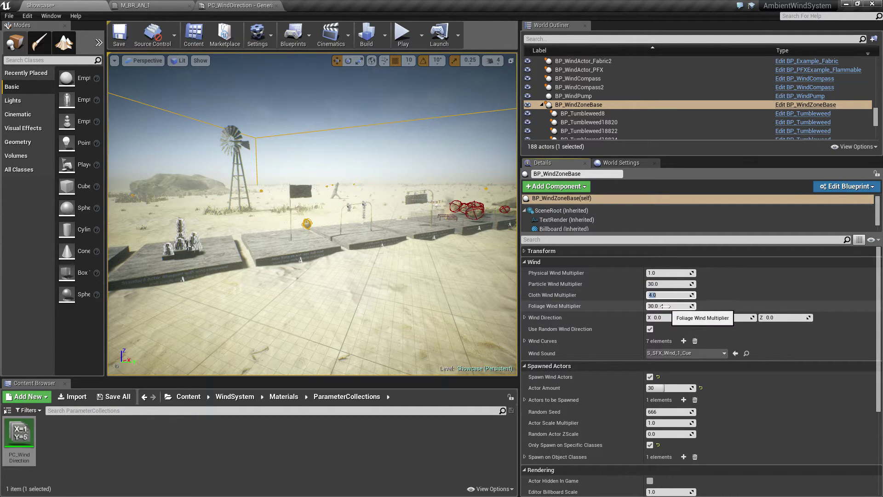
pyautogui.moveTo(414, 298)
pyautogui.mouseDown(button='right')
pyautogui.moveTo(502, 299)
pyautogui.moveTo(404, 340)
pyautogui.moveTo(465, 359)
pyautogui.moveTo(492, 280)
pyautogui.moveTo(515, 286)
pyautogui.moveTo(368, 253)
pyautogui.moveTo(414, 299)
pyautogui.mouseUp(button='right')
pyautogui.press('w')
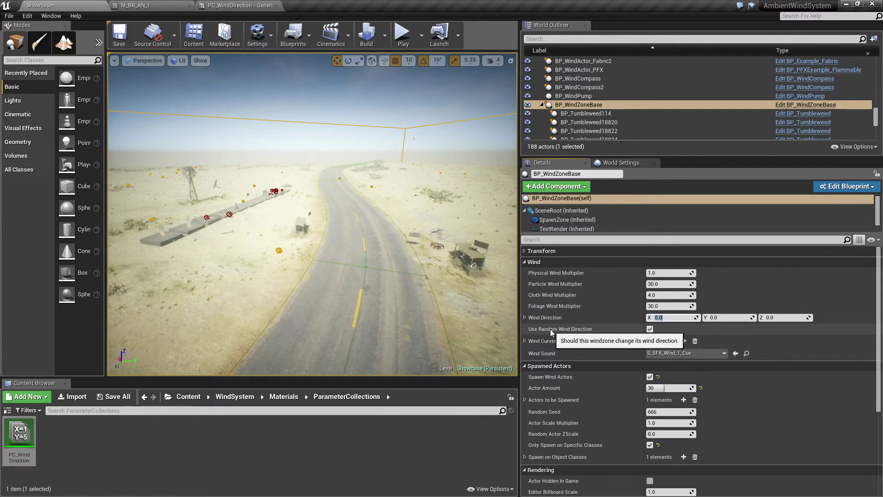
pyautogui.click(654, 328)
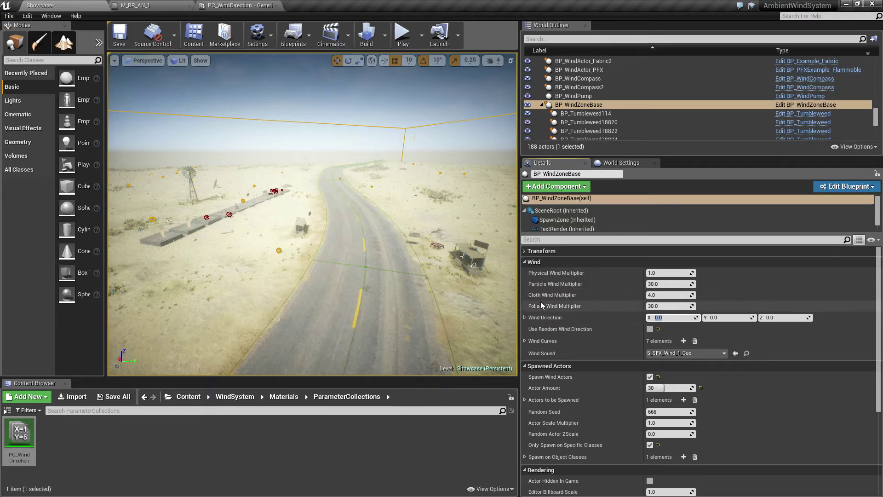
# - Examine the Curve_WeatherFX_Wind_Gust_Heavy_1 asset assigned to element 0 of Wind Curves, closing the curve and collapsing the array
pyautogui.click(526, 341)
pyautogui.scroll(-2, 552, 336)
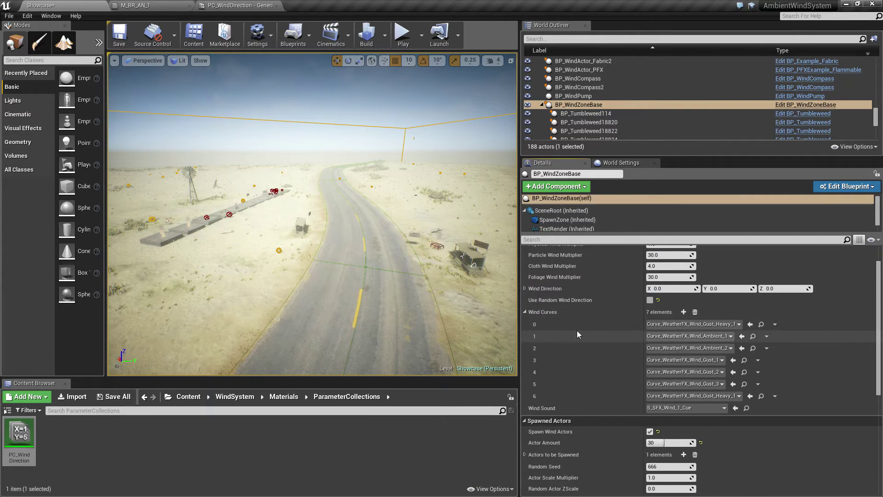
pyautogui.click(761, 326)
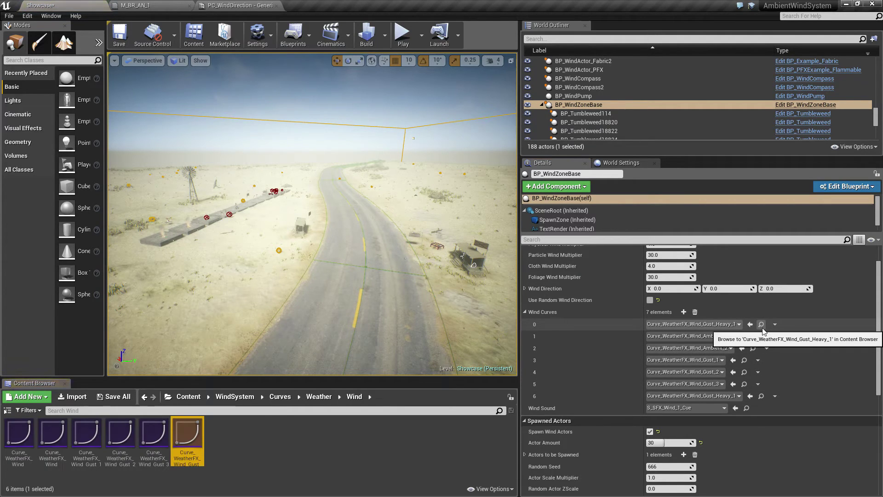
pyautogui.press('Return')
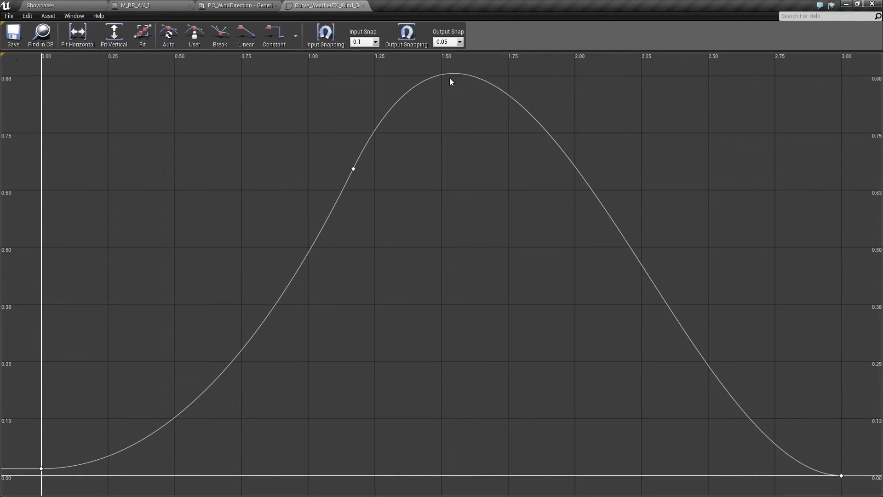
pyautogui.press('ctrl')
pyautogui.click(363, 9)
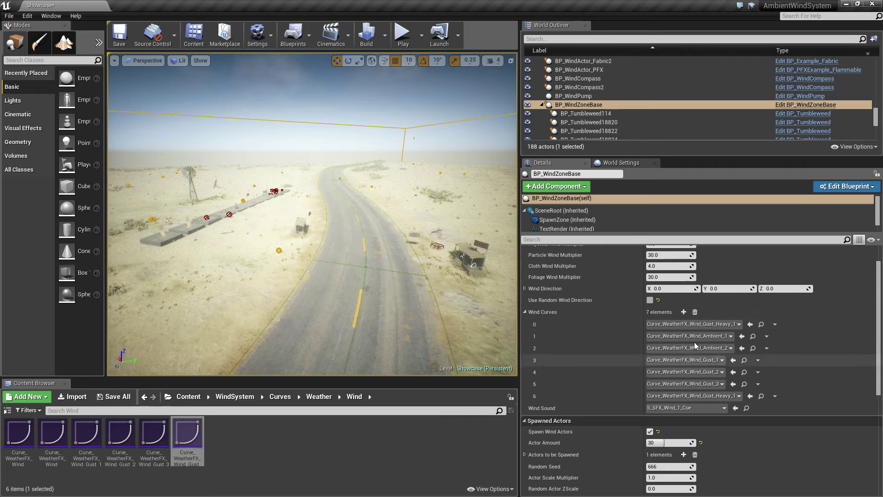
pyautogui.click(525, 311)
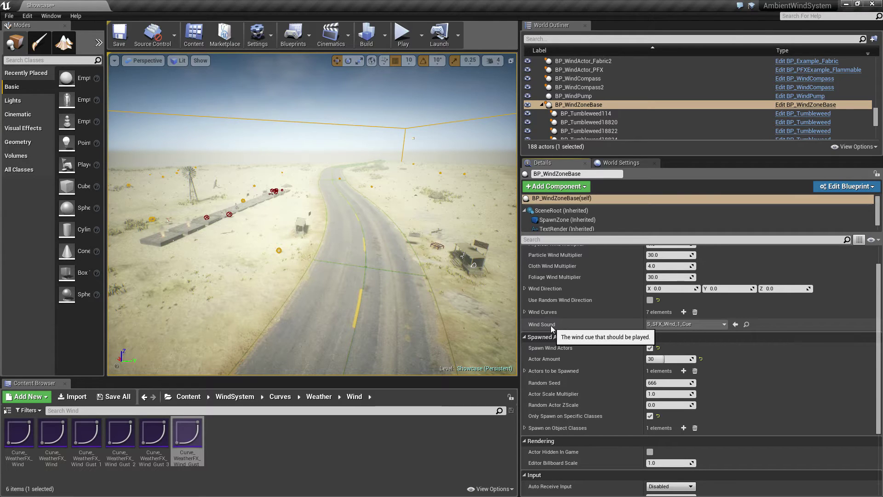
# - Toggle Spawn Wind Actors off and on again for BP_WindZoneBase to compare the level with and without tumbleweeds
pyautogui.scroll(-3, 560, 255)
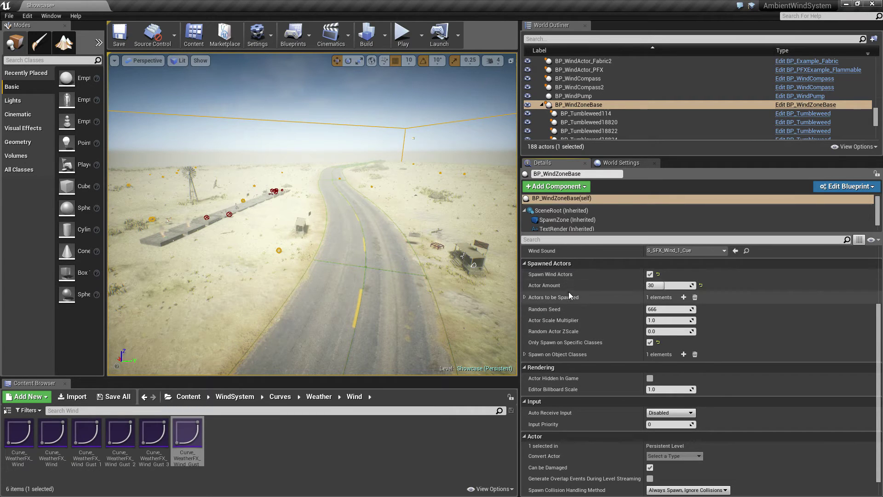
pyautogui.moveTo(394, 285); pyautogui.dragTo(386, 230, button='right')
pyautogui.moveTo(393, 264); pyautogui.dragTo(403, 275, button='right')
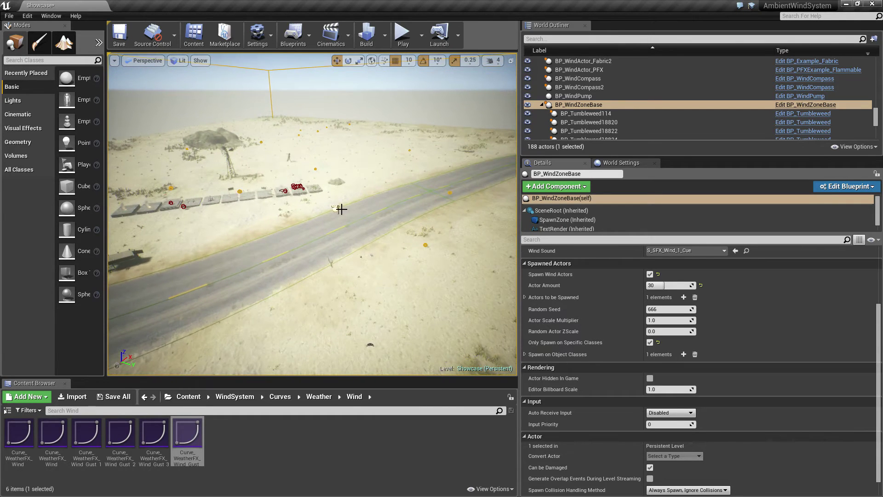
pyautogui.moveTo(441, 239); pyautogui.dragTo(412, 237, button='right')
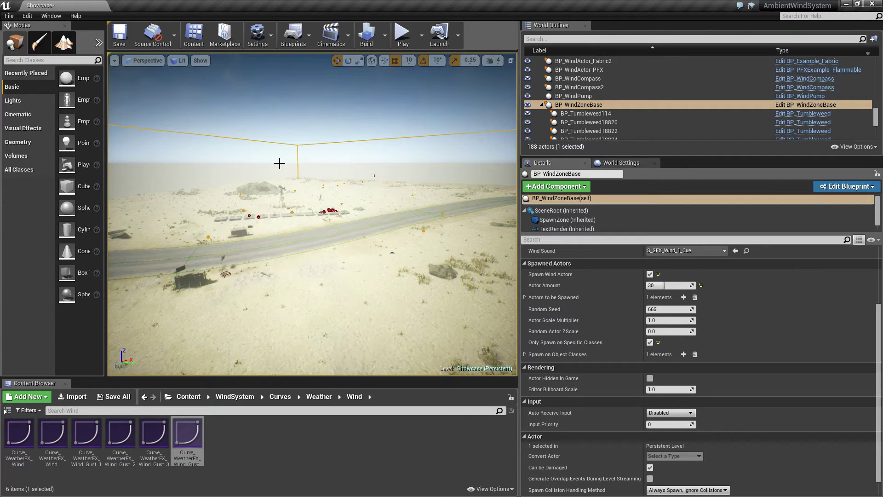
pyautogui.moveTo(337, 186); pyautogui.dragTo(437, 223, button='right')
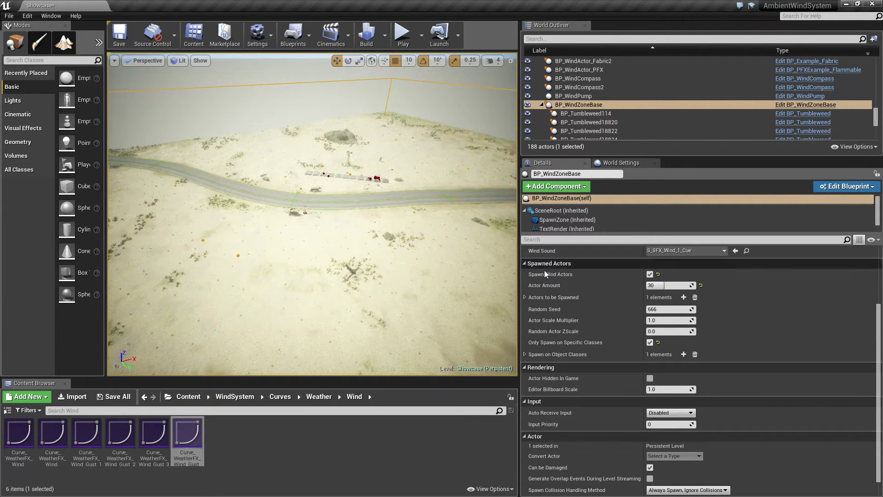
pyautogui.click(650, 274)
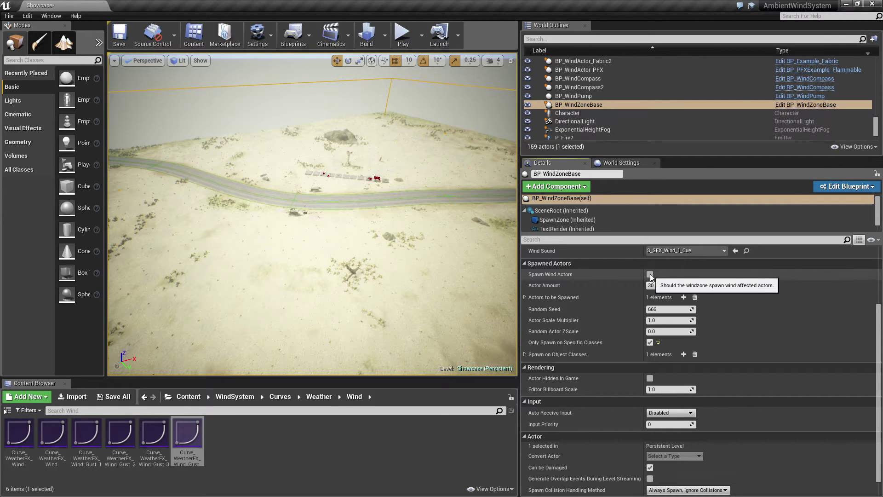
pyautogui.click(650, 274)
pyautogui.click(650, 274)
pyautogui.click(650, 275)
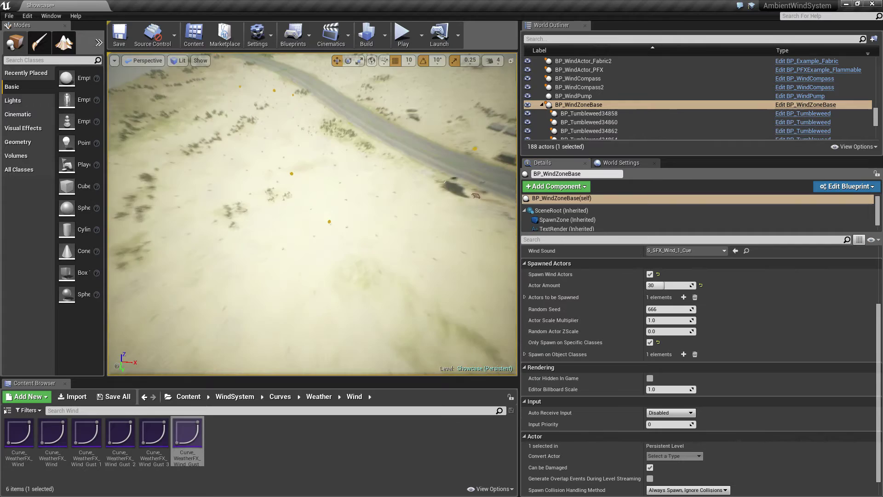
pyautogui.click(650, 274)
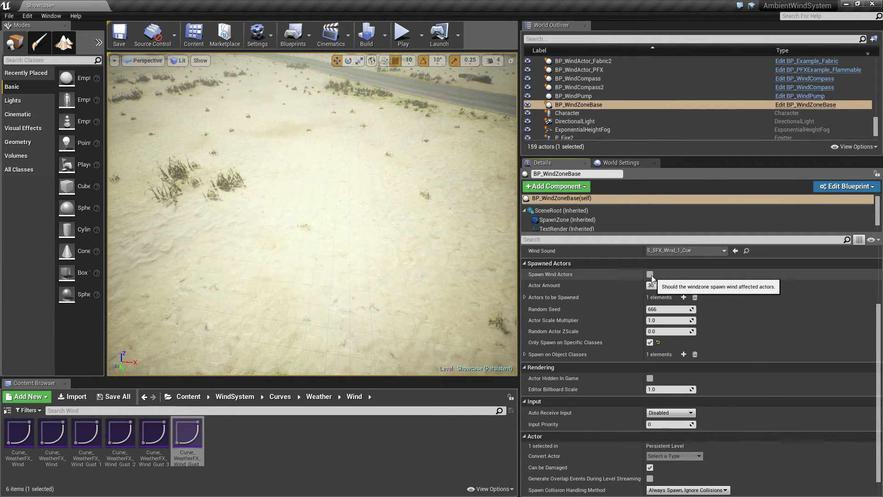
pyautogui.click(650, 274)
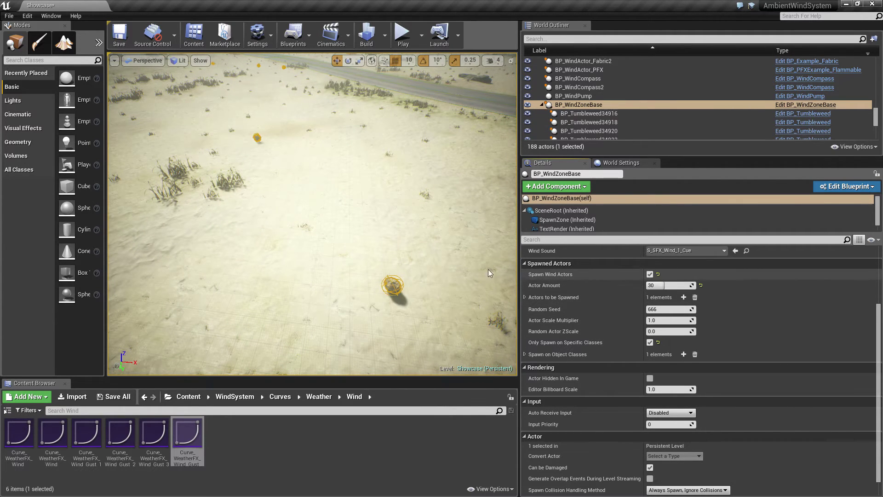
pyautogui.moveTo(312, 214); pyautogui.dragTo(405, 170, button='right')
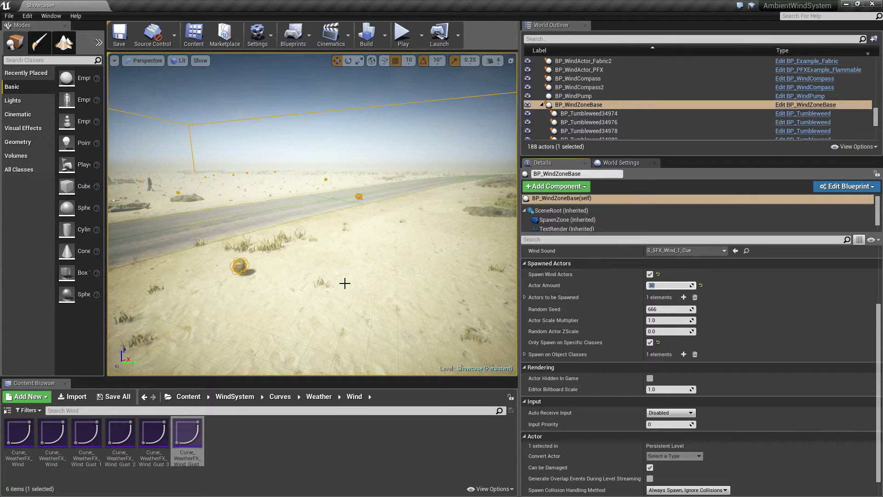
# - Try an Actor Amount of 1 for the wind zone's spawned actors and set it to 80
pyautogui.click(572, 284)
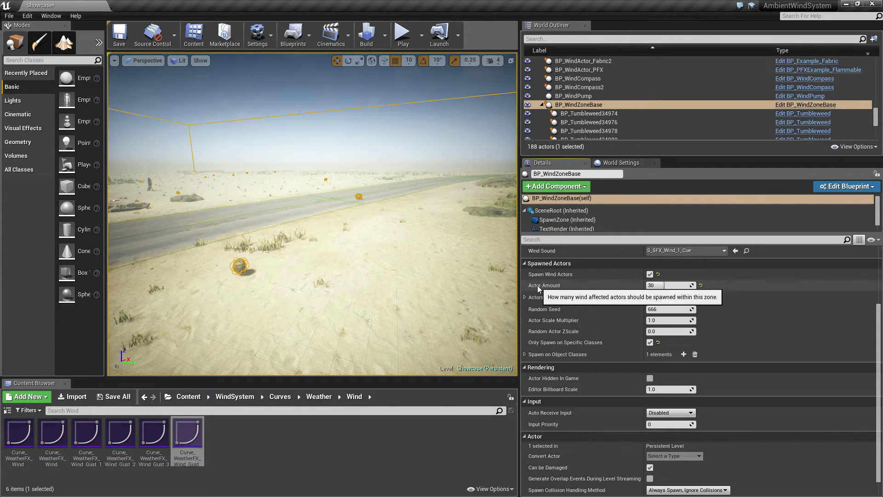
pyautogui.moveTo(304, 283); pyautogui.dragTo(271, 283, button='right')
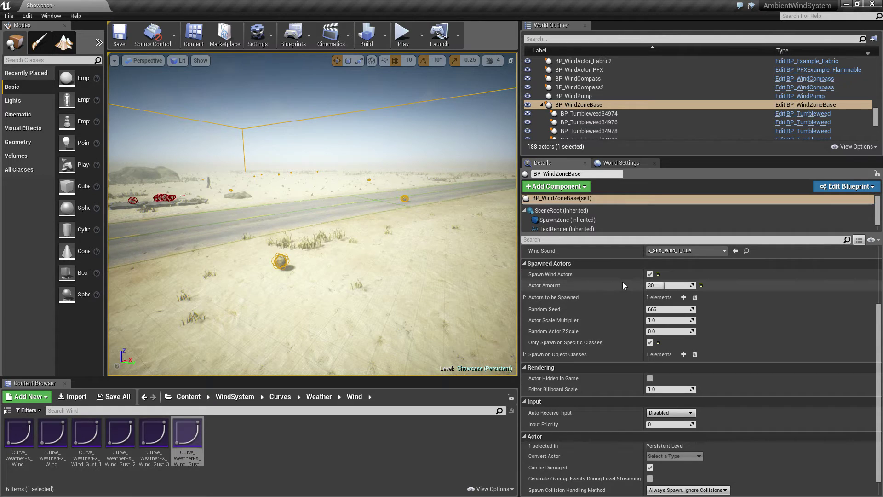
pyautogui.click(662, 285)
pyautogui.write('1')
pyautogui.press('Return')
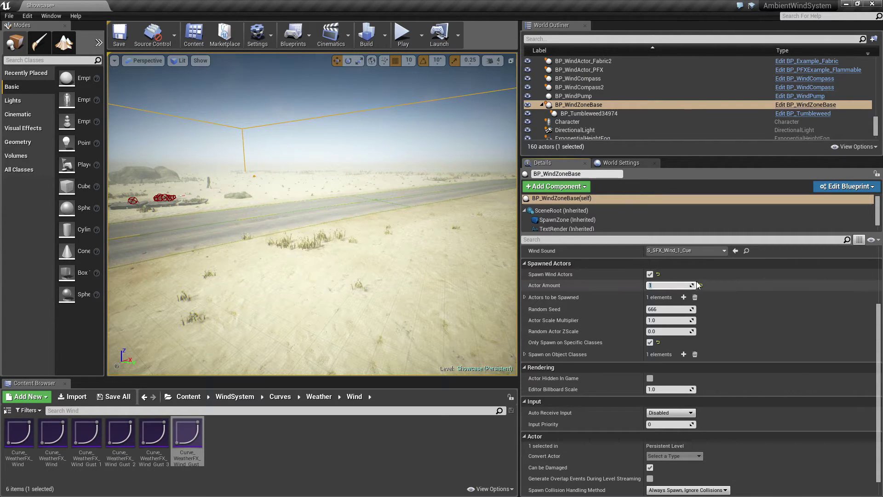
pyautogui.write('80')
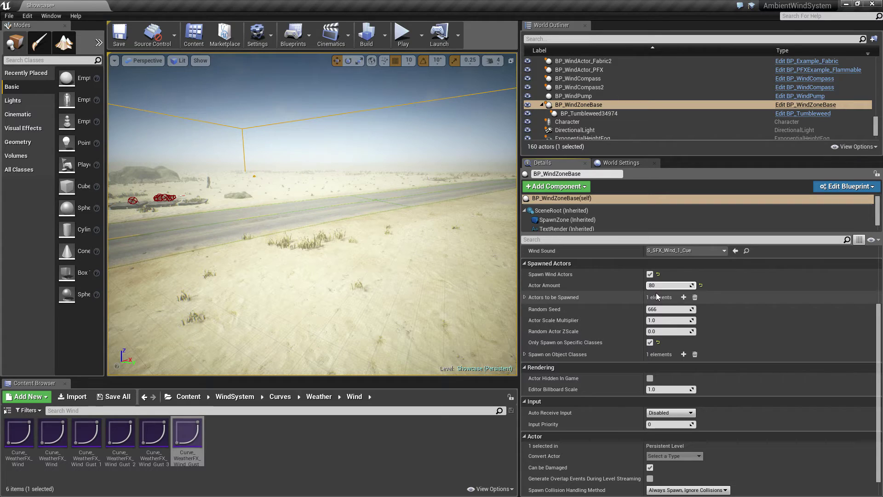
pyautogui.press('Return')
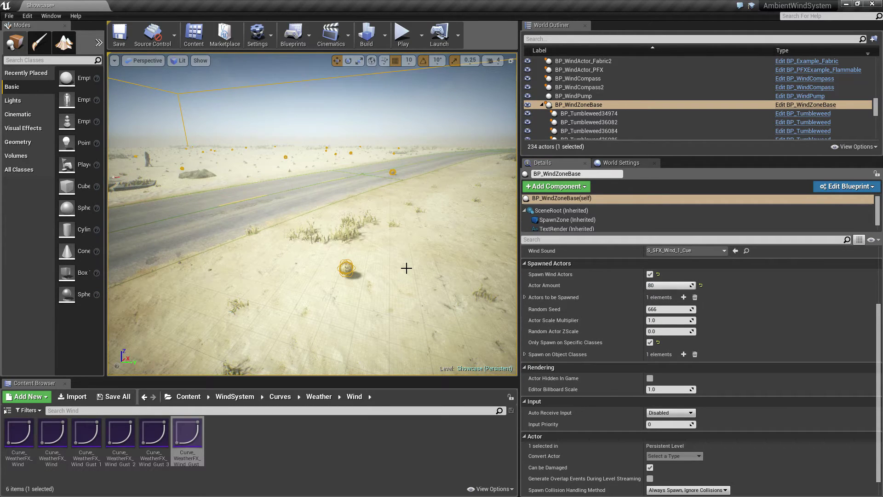
# - Insert BP_RockingChair as element 0 of Actors to be Spawned, ahead of BP_Tumbleweed, and inspect the spawned actors in the level
pyautogui.click(525, 297)
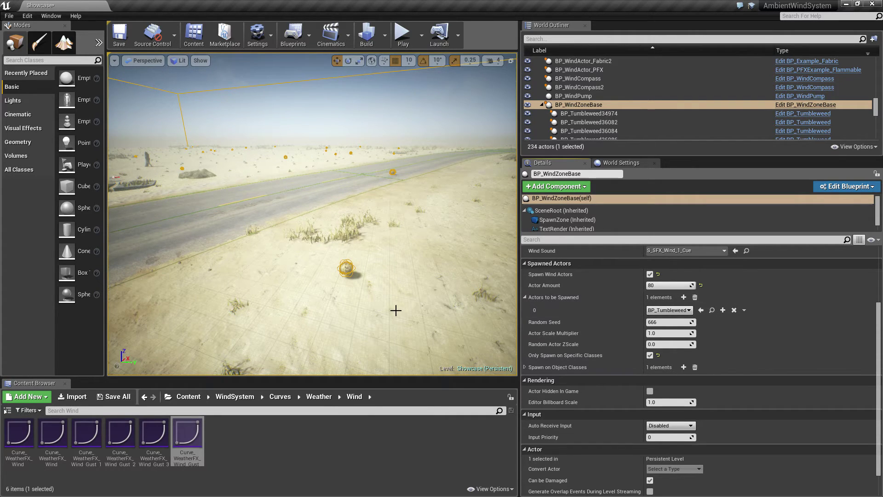
pyautogui.moveTo(369, 277); pyautogui.dragTo(308, 303, button='right')
pyautogui.click(744, 310)
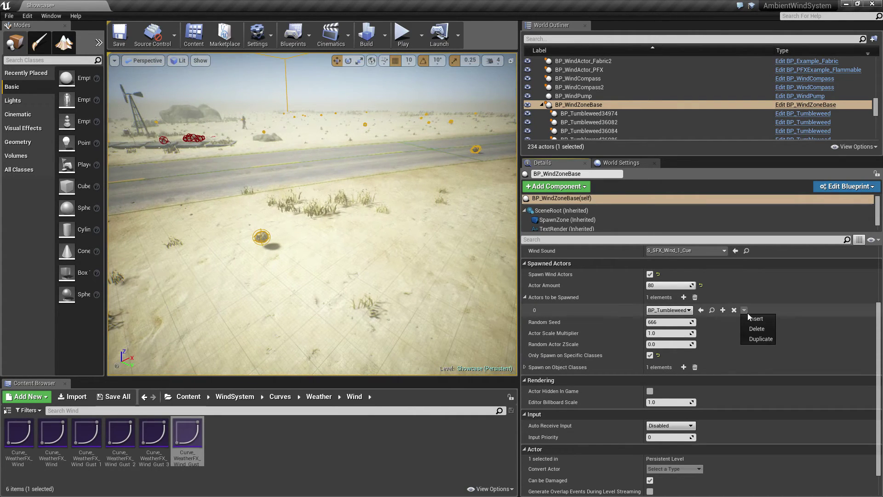
pyautogui.click(751, 319)
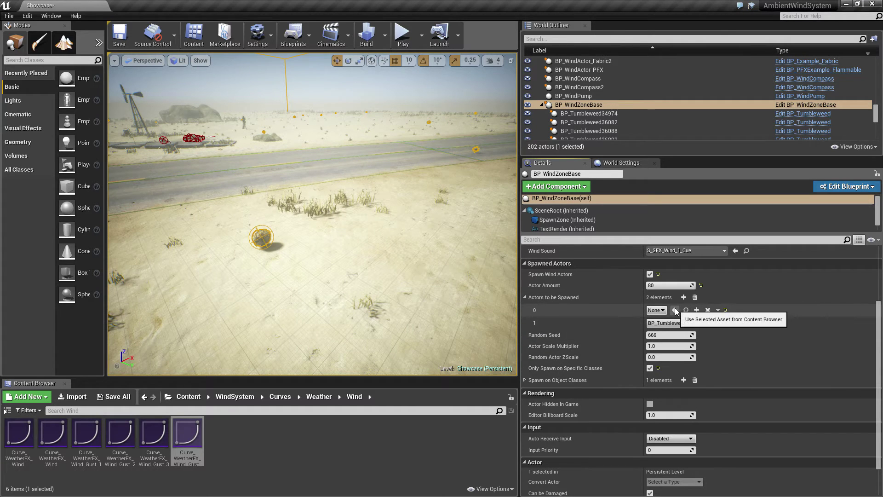
pyautogui.click(656, 310)
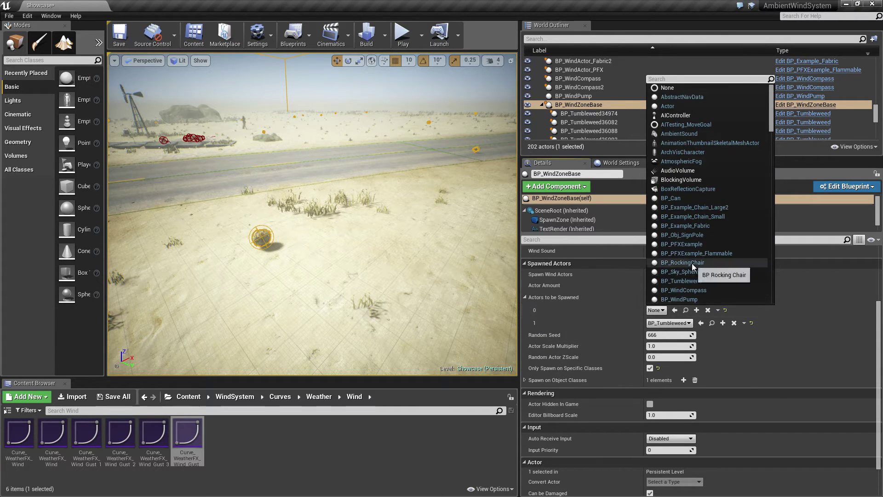
pyautogui.click(719, 262)
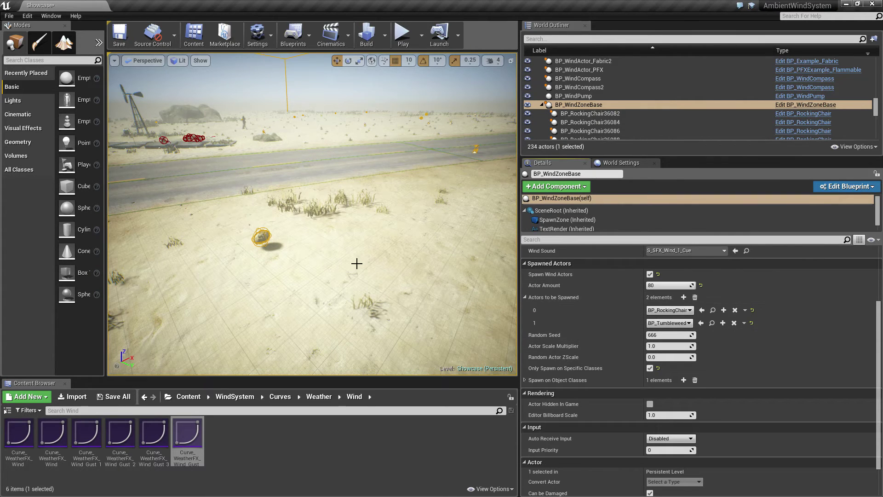
pyautogui.moveTo(311, 213); pyautogui.dragTo(388, 241, button='right')
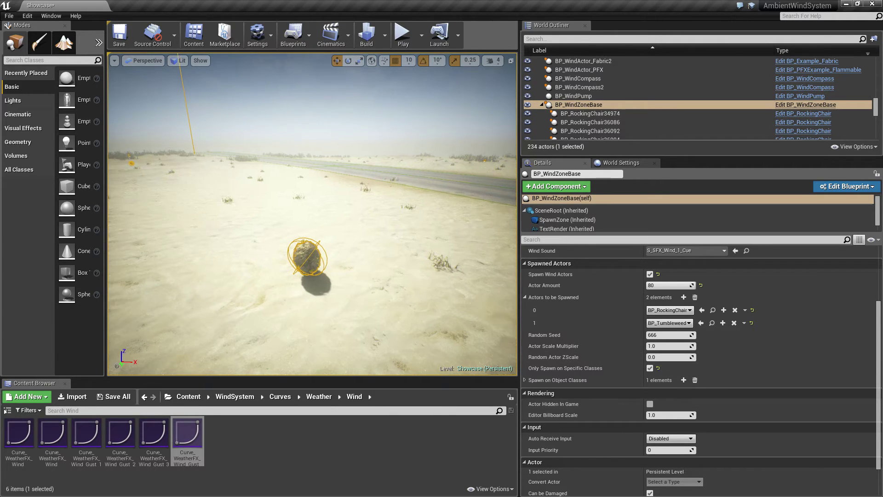
pyautogui.moveTo(314, 261); pyautogui.dragTo(407, 250, button='right')
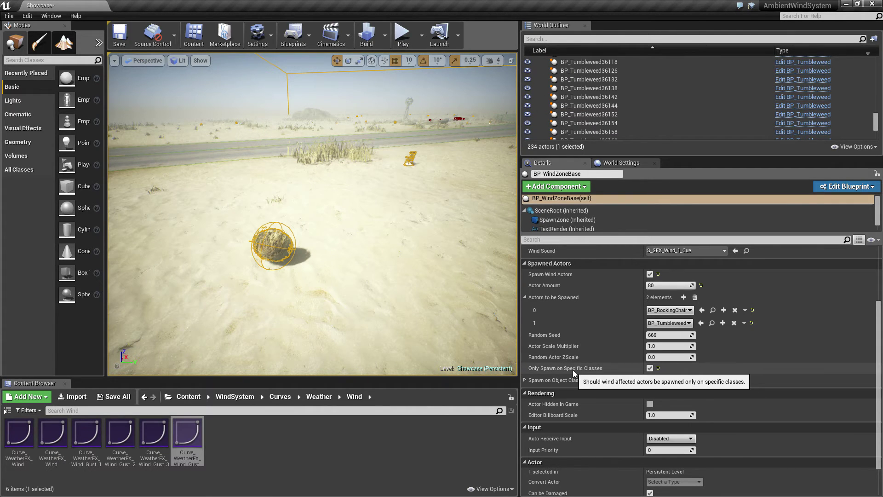
pyautogui.press('w')
pyautogui.moveTo(381, 263); pyautogui.dragTo(459, 255, button='right')
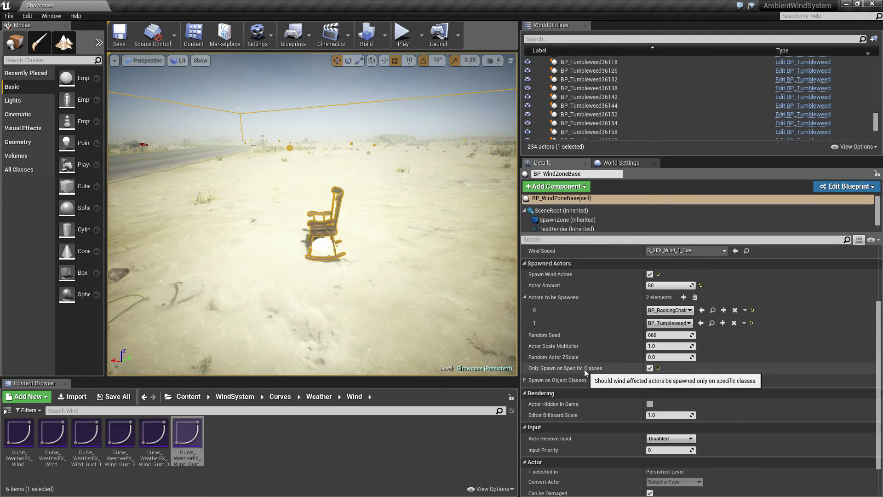
# - Expand Spawn on Object Classes and inspect the spawned actors around the wooden buildings and the surrounding landscape
pyautogui.click(525, 379)
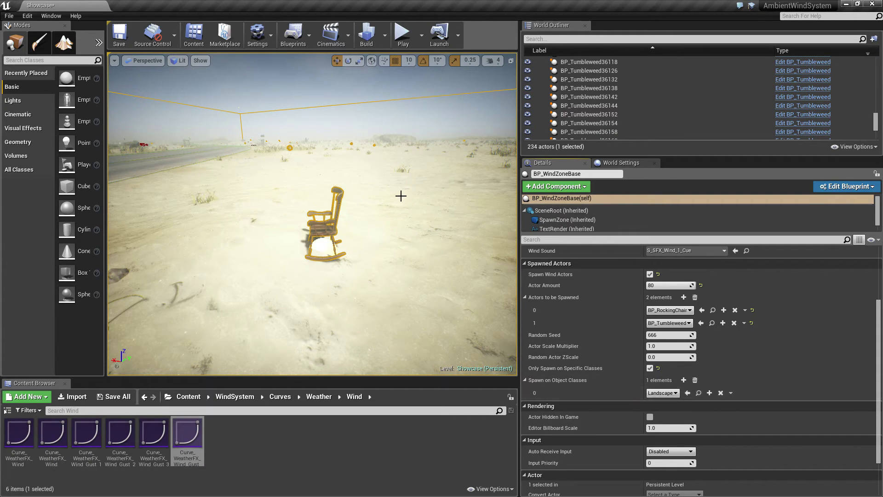
pyautogui.moveTo(399, 301); pyautogui.dragTo(384, 265, button='right')
pyautogui.press('w')
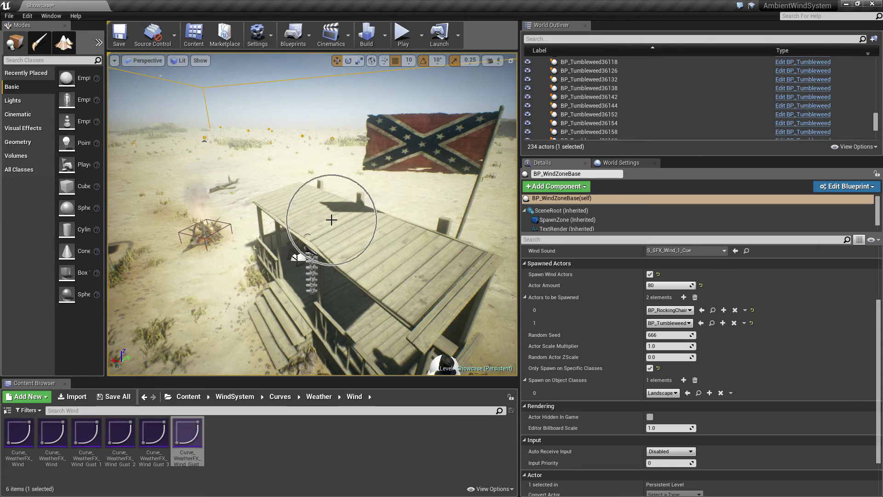
pyautogui.press('w')
pyautogui.moveTo(429, 260); pyautogui.dragTo(441, 242, button='right')
pyautogui.press('a')
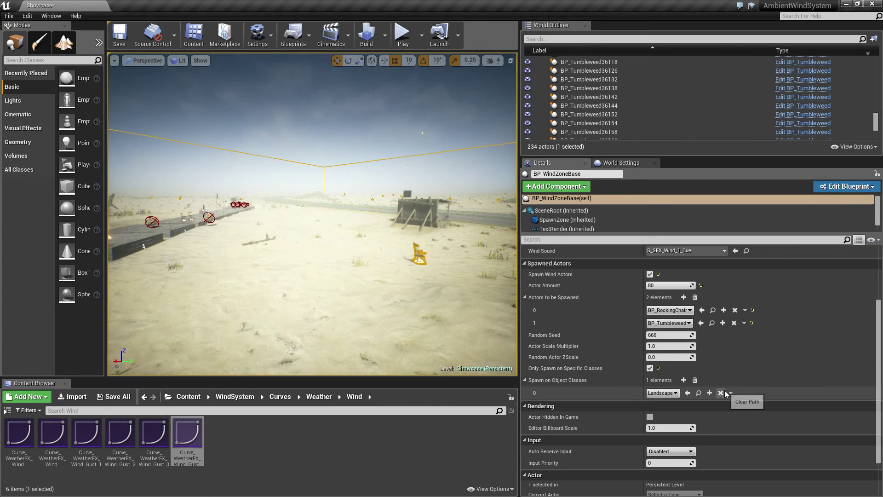
pyautogui.click(730, 392)
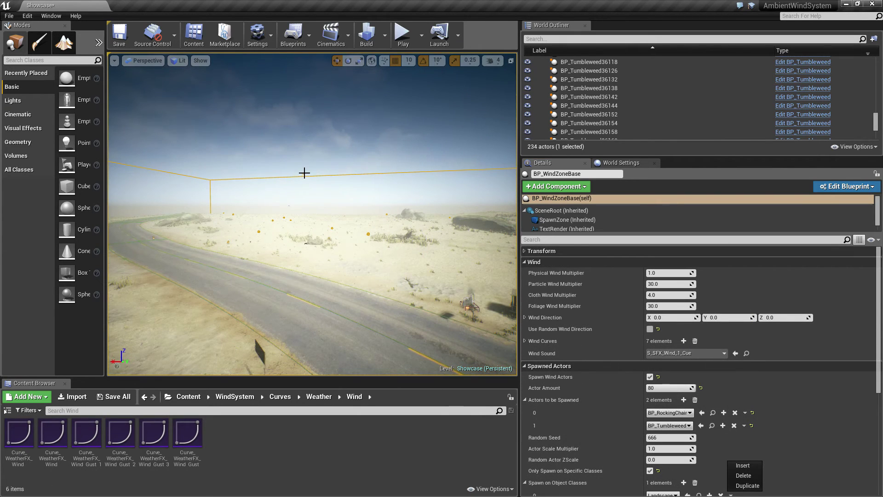
# - Move BP_WindZoneBase slightly upward along its Z axis and inspect the respawned actors around the road
pyautogui.click(304, 173)
pyautogui.moveTo(327, 197); pyautogui.dragTo(253, 200, button='right')
pyautogui.press('e')
pyautogui.press('r')
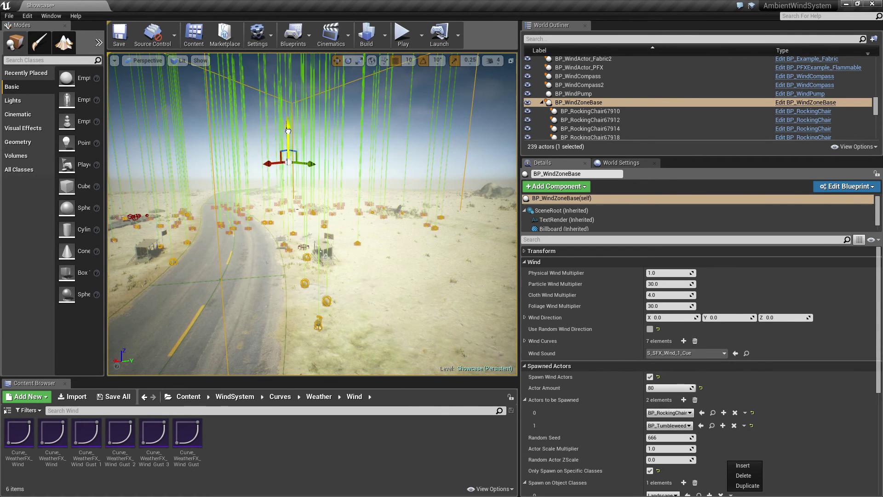
pyautogui.moveTo(288, 126)
pyautogui.mouseDown()
pyautogui.moveTo(287, 107)
pyautogui.moveTo(288, 130)
pyautogui.moveTo(287, 119)
pyautogui.mouseUp()
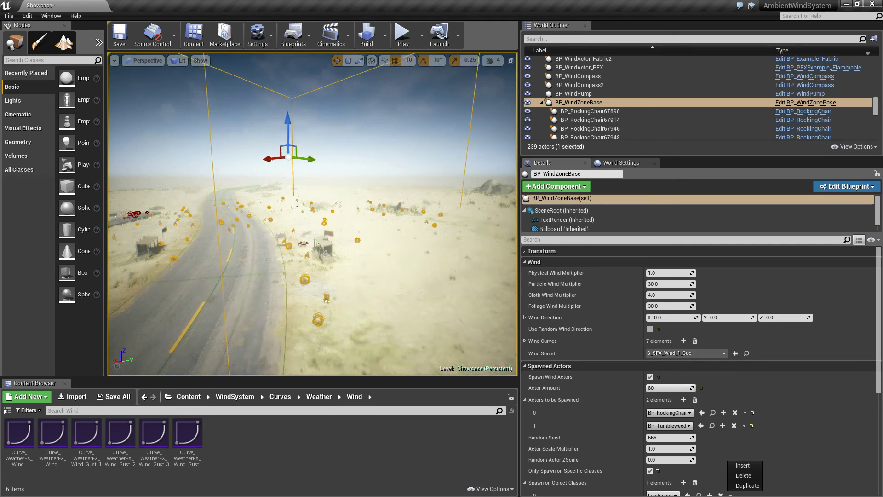
pyautogui.moveTo(287, 119); pyautogui.dragTo(352, 76, button='right')
pyautogui.moveTo(314, 202); pyautogui.dragTo(315, 202, button='right')
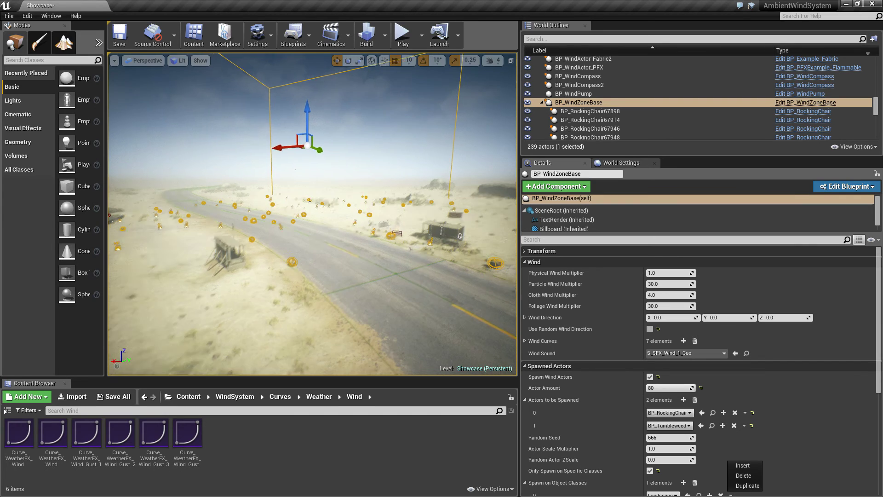
pyautogui.moveTo(292, 260); pyautogui.dragTo(516, 186, button='right')
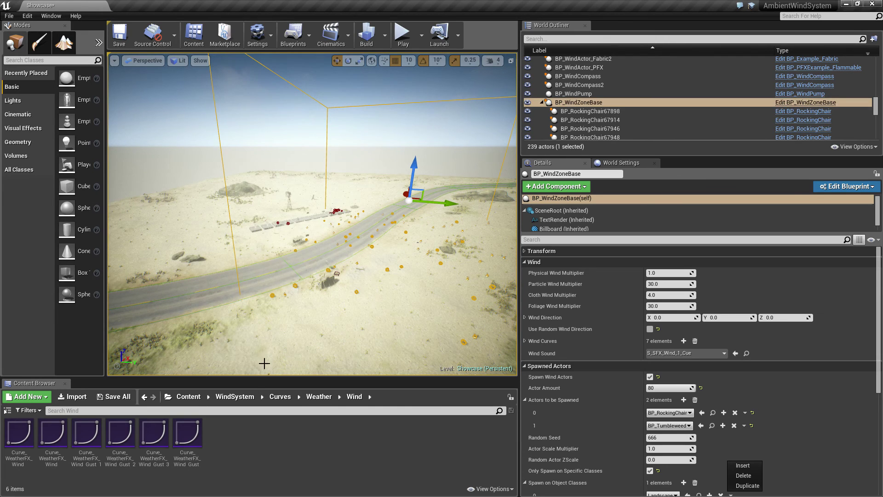
# - Place a second BP_WindZoneBase from WindSystem/Blueprints/BaseClasses into the level, on the desert beside the road outside the existing zone
pyautogui.click(244, 397)
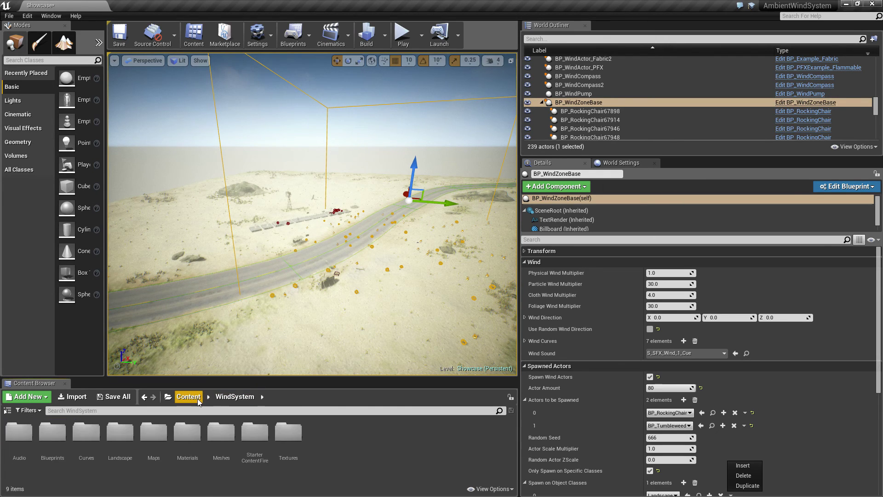
pyautogui.doubleClick(52, 431)
pyautogui.doubleClick(12, 432)
pyautogui.click(18, 433)
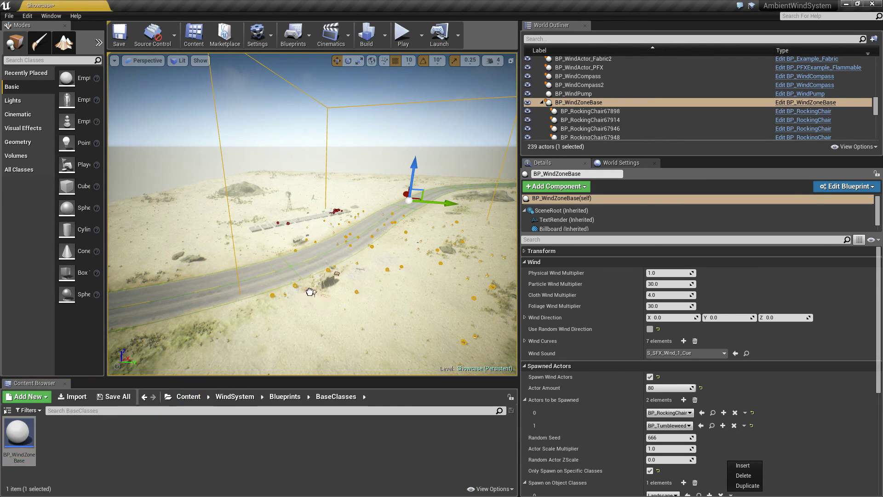
pyautogui.moveTo(198, 246); pyautogui.dragTo(204, 249)
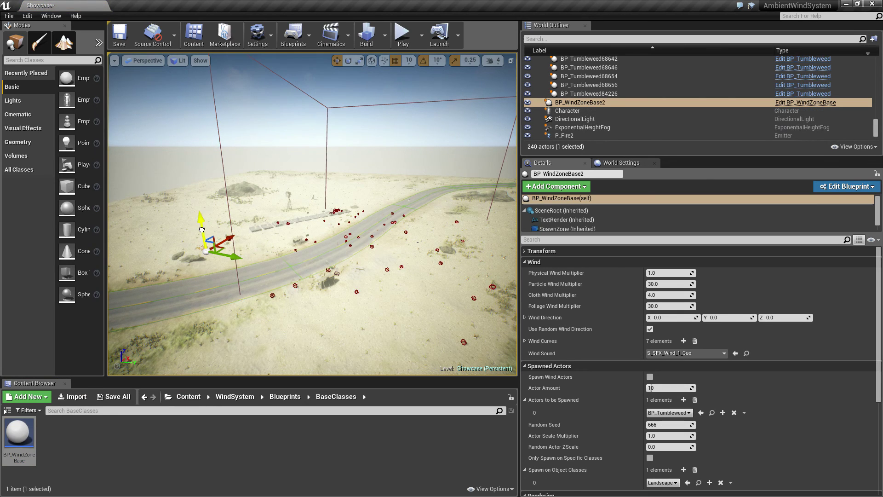
# - Frame the newly placed wind zone and read the text displayed above it, viewing both zones together
pyautogui.press('f')
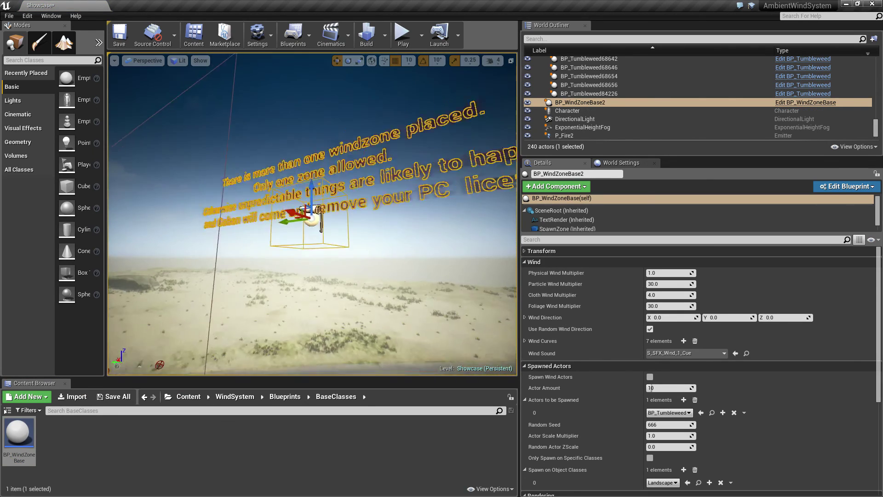
pyautogui.moveTo(312, 214); pyautogui.dragTo(253, 244, button='right')
pyautogui.press('d')
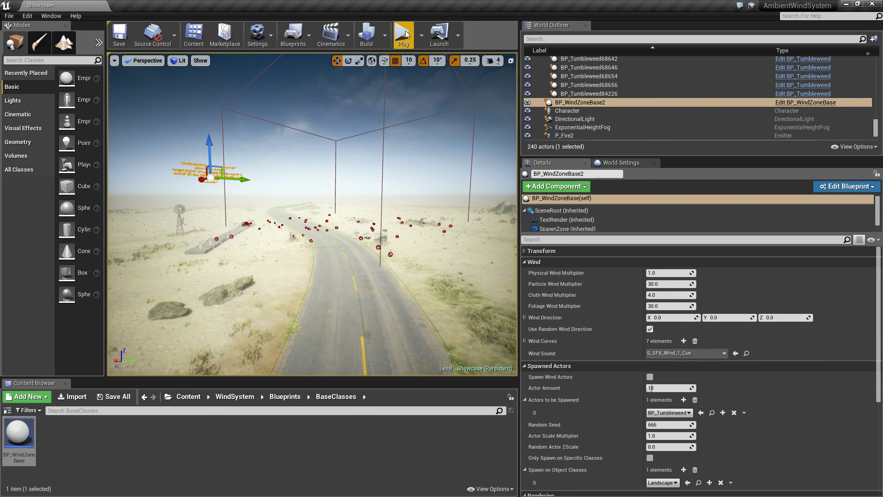
# - Play the level with both wind zones placed, stop the session and look over the two zones
pyautogui.hotkey('alt', 'p')
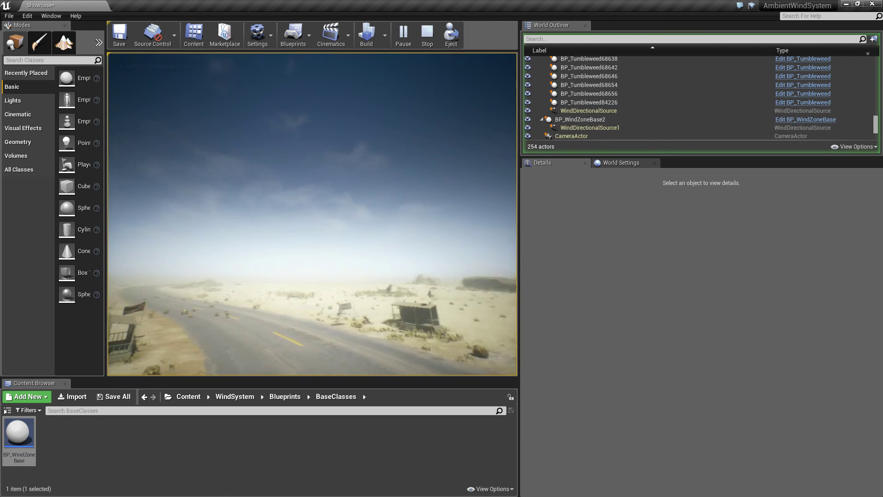
pyautogui.press('Escape')
pyautogui.moveTo(312, 213); pyautogui.dragTo(322, 150, button='right')
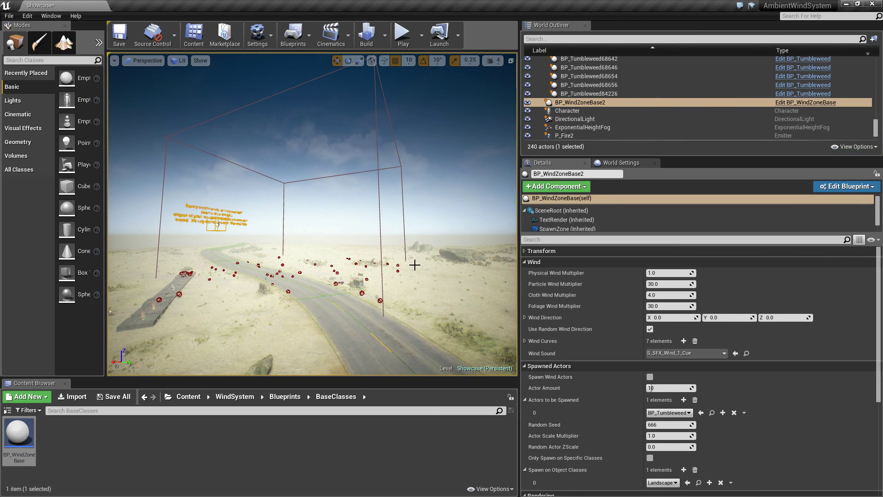